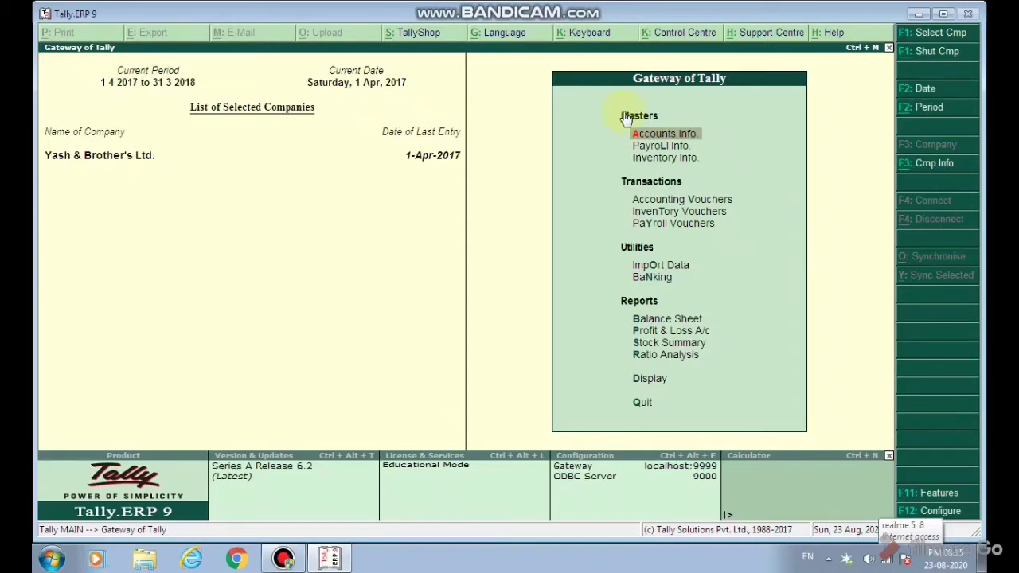
- Start a new single stock group in the inventory masters and name it Computer Books
{"action": "left_click", "coordinate": [651, 159]}
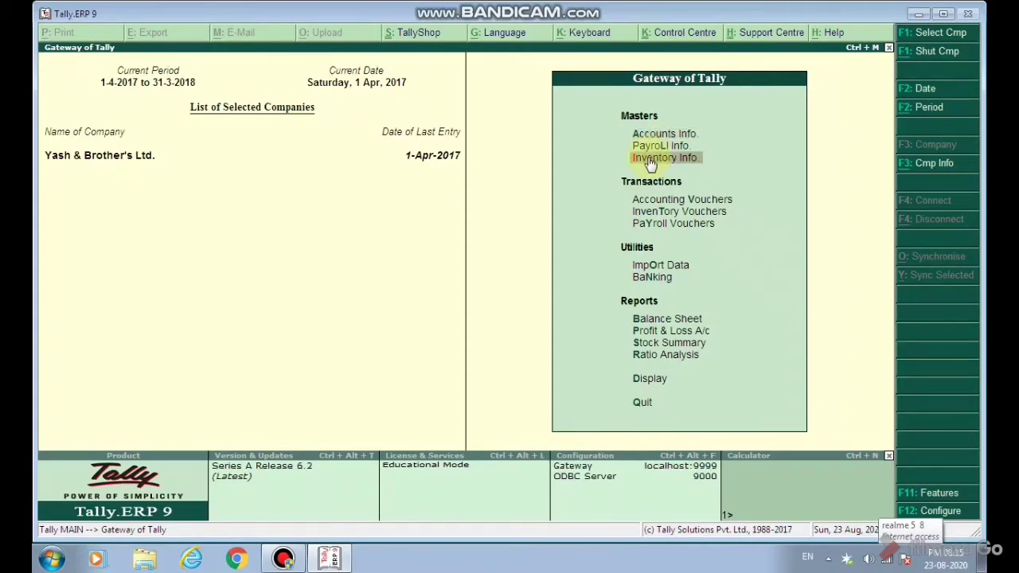
{"action": "left_click", "coordinate": [650, 159]}
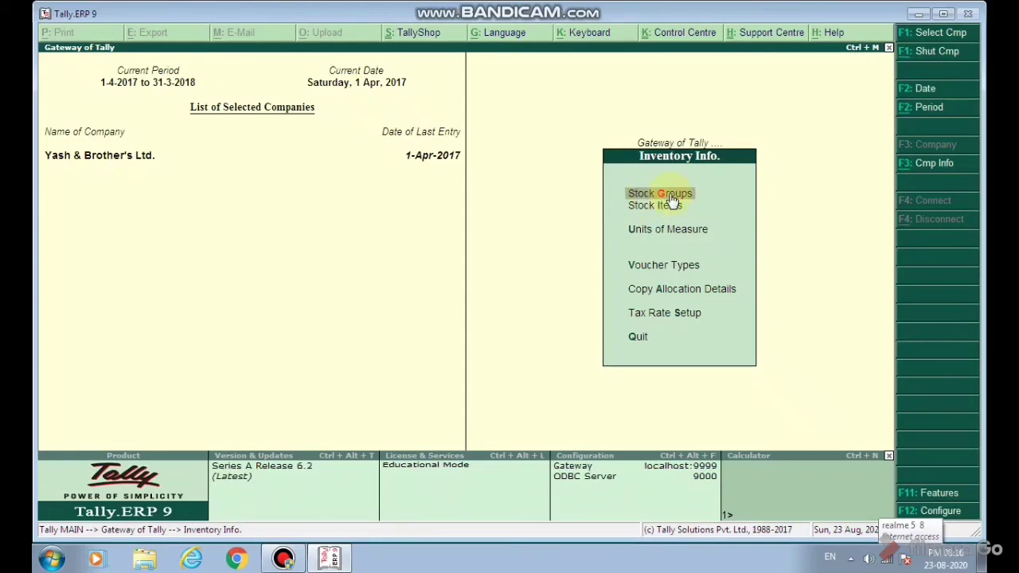
{"action": "left_click", "coordinate": [672, 199]}
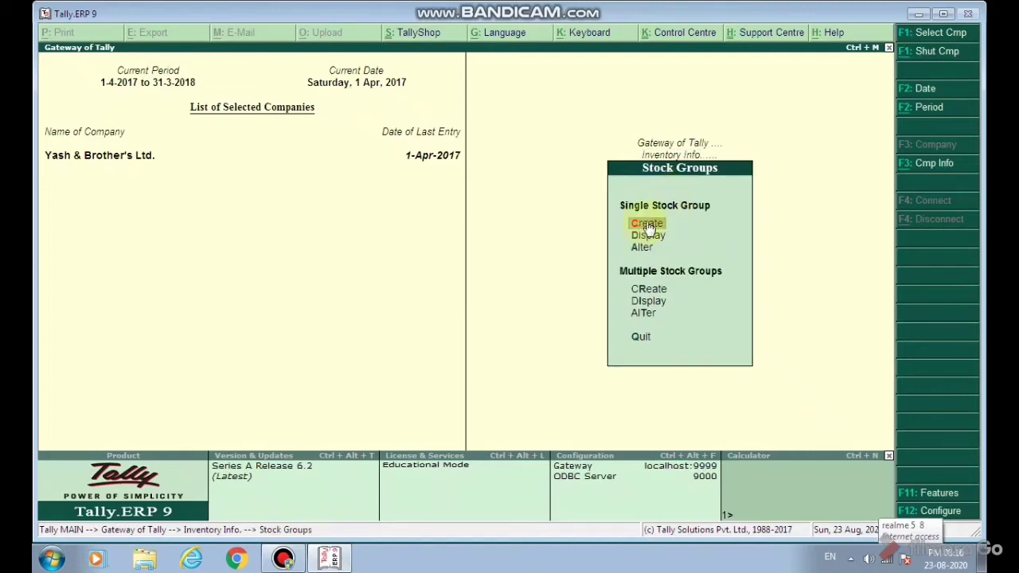
{"action": "left_click", "coordinate": [647, 225]}
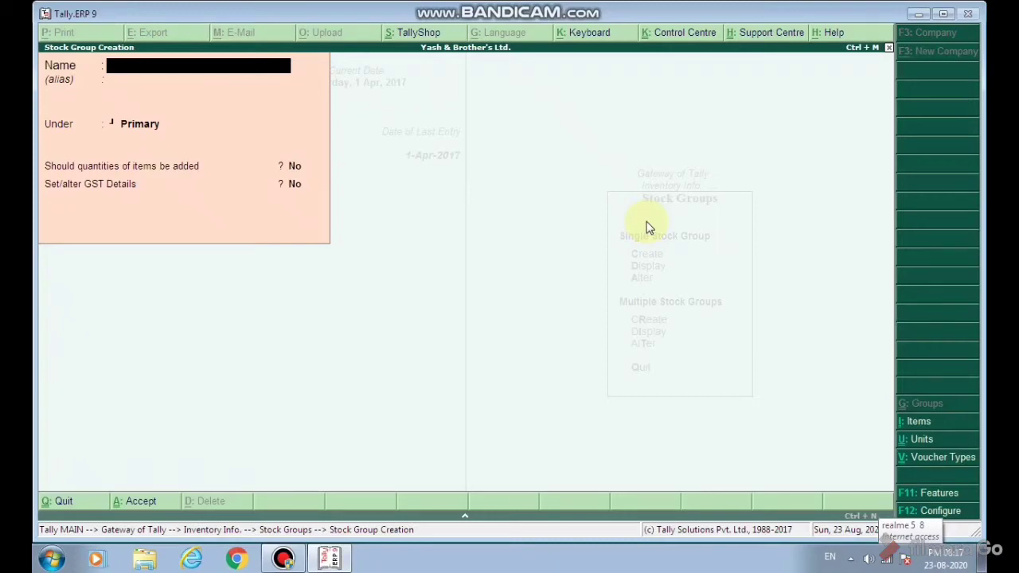
{"action": "type", "text": "Computer Books"}
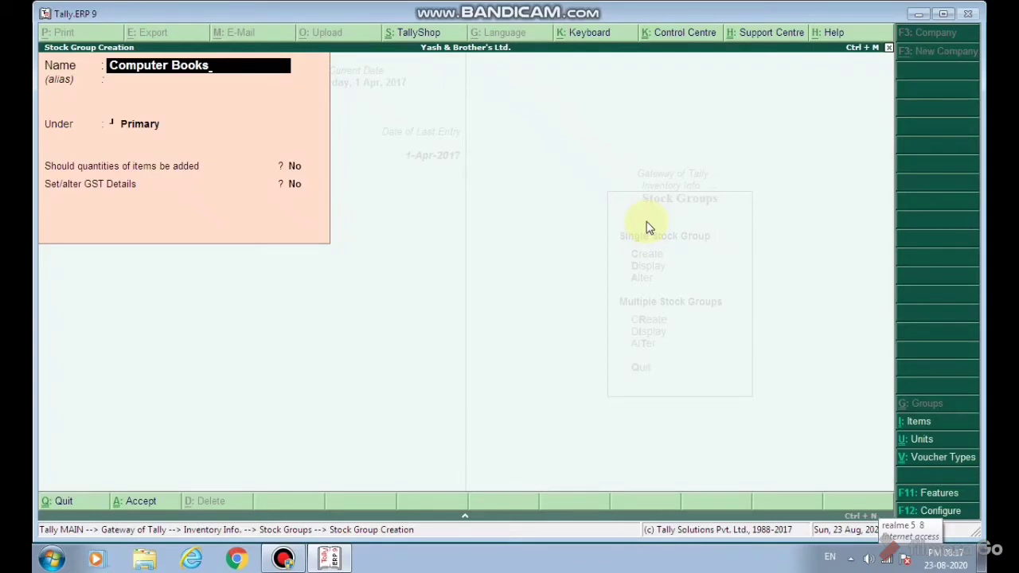
{"action": "key", "text": "Return"}
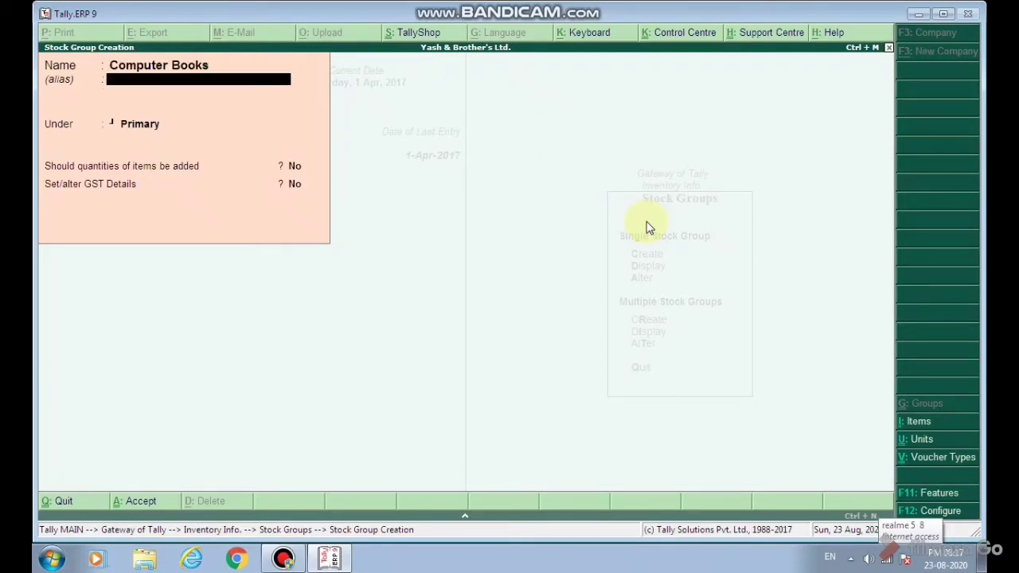
- Place the Computer Books group under Primary with item quantities and GST details set to No, save it and return to the inventory masters
{"action": "key", "text": "Return"}
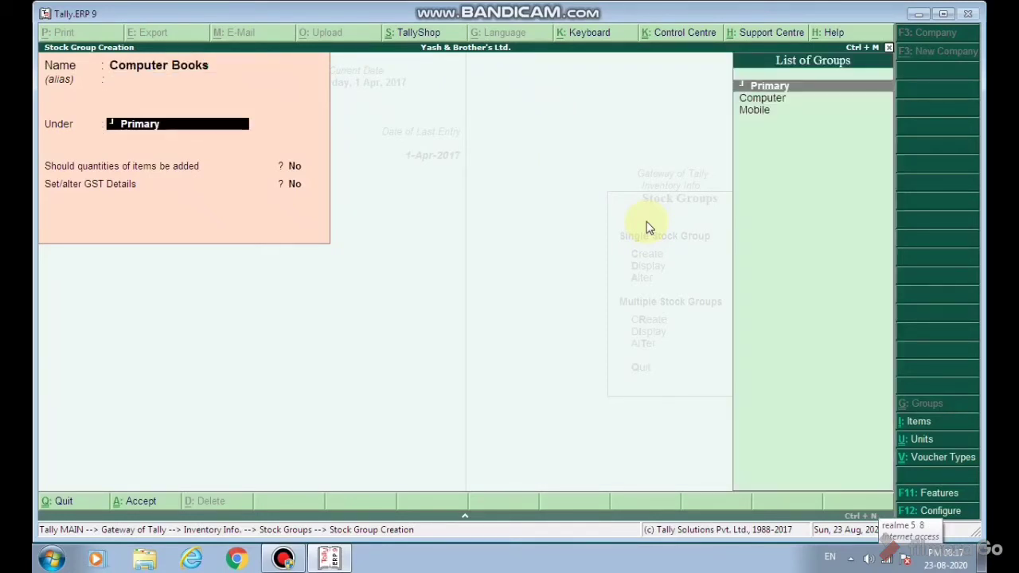
{"action": "key", "text": "Return"}
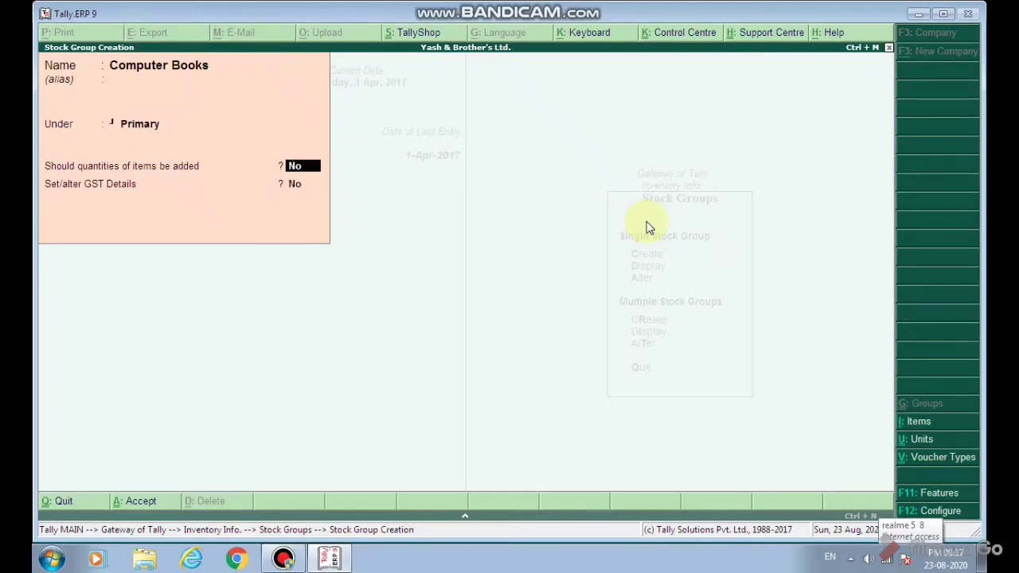
{"action": "key", "text": "Return"}
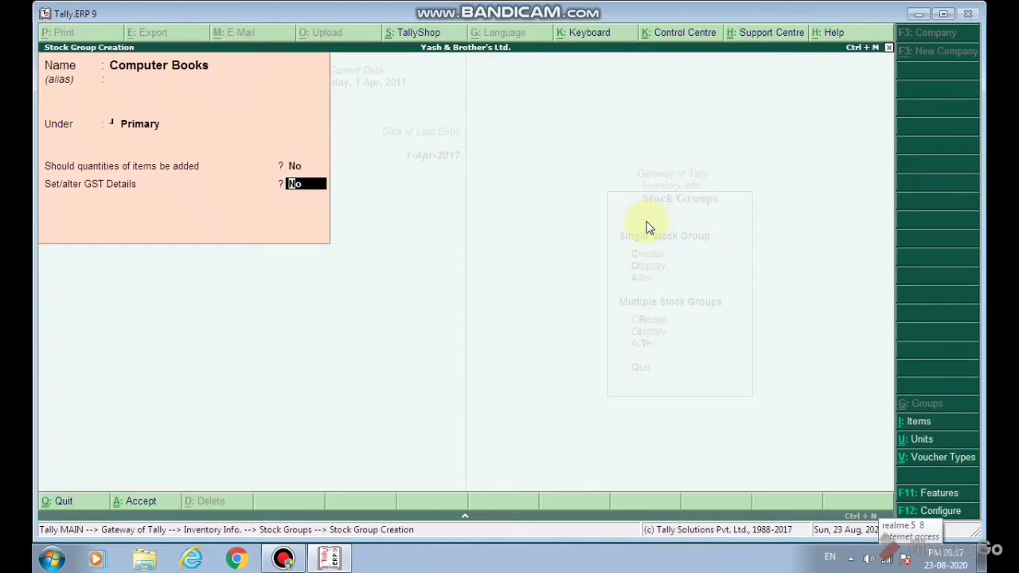
{"action": "key", "text": "Return"}
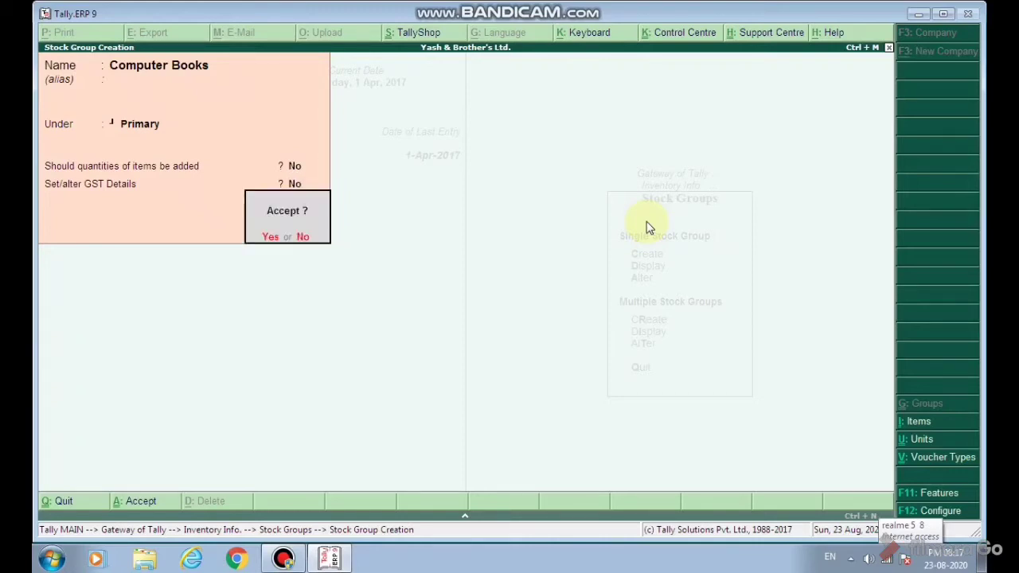
{"action": "key", "text": "Return"}
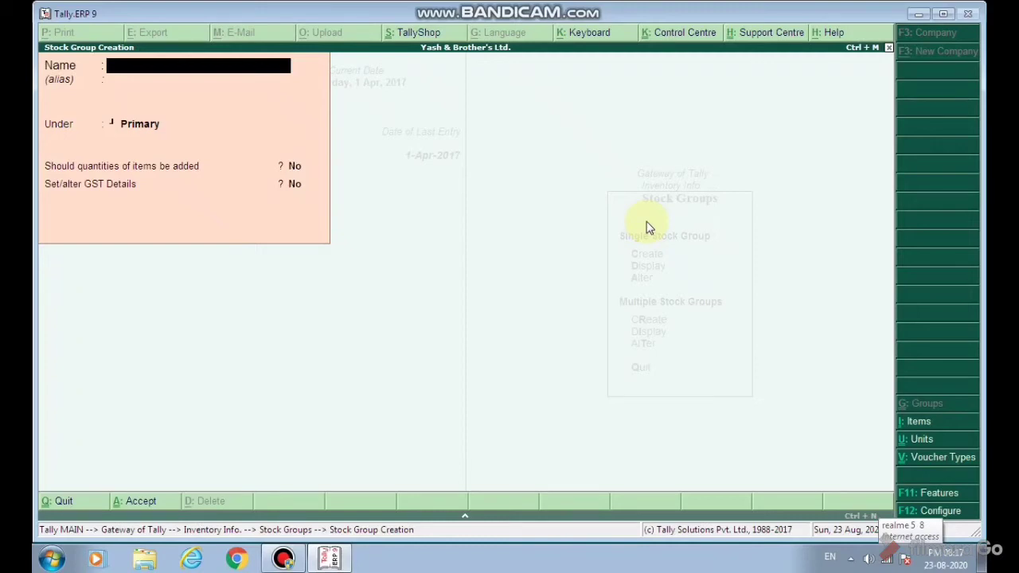
{"action": "key", "text": "Escape"}
{"action": "key", "text": "Return"}
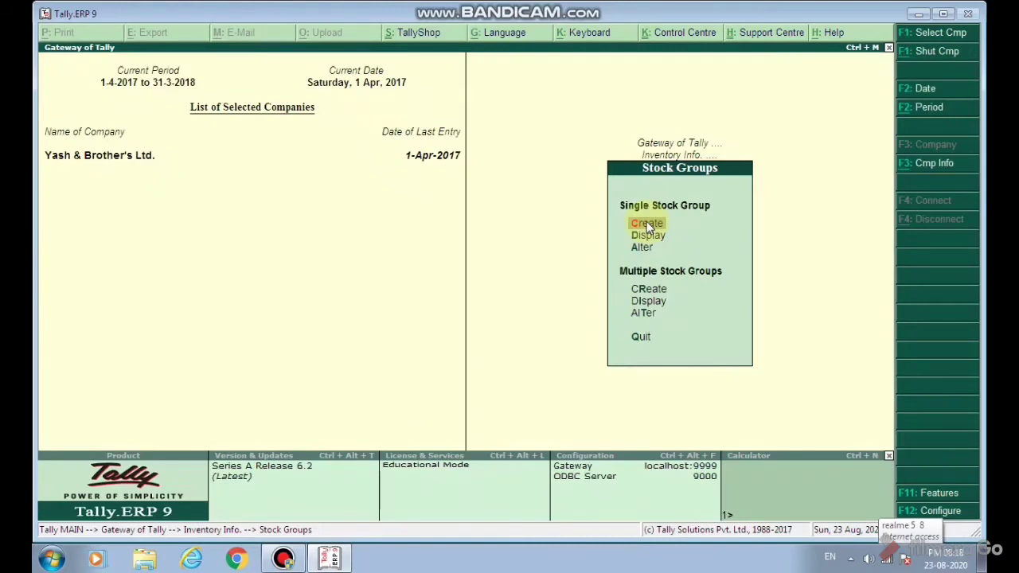
{"action": "key", "text": "Escape"}
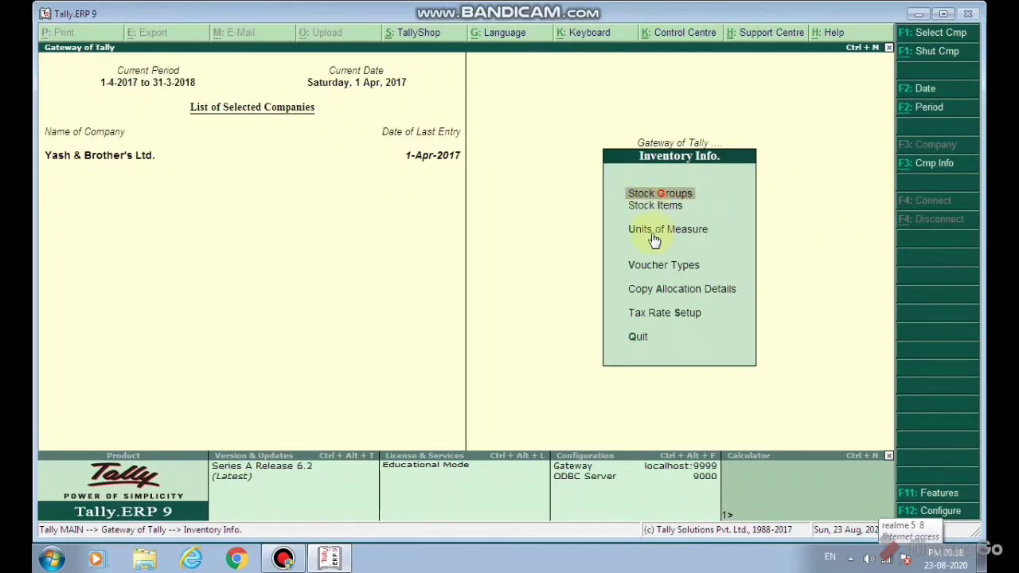
- Start a new unit of measure of type Simple with the symbol Nos
{"action": "left_click", "coordinate": [653, 240]}
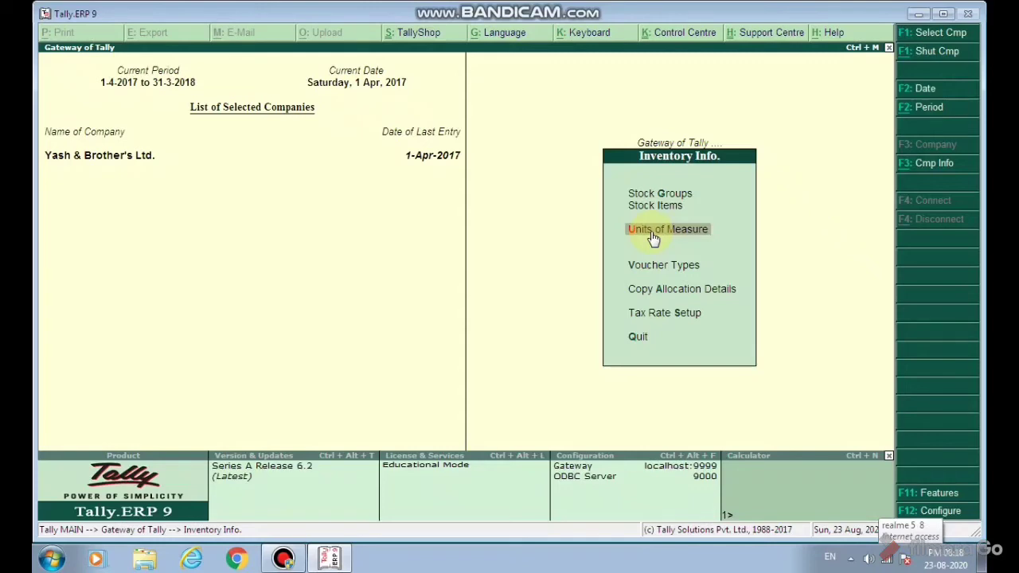
{"action": "left_click", "coordinate": [653, 235]}
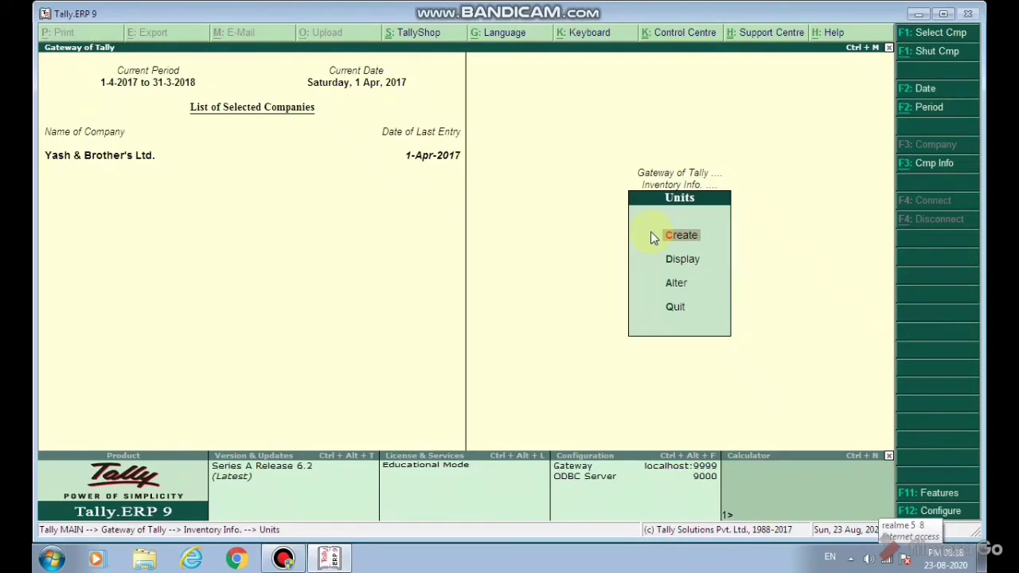
{"action": "left_click", "coordinate": [652, 236]}
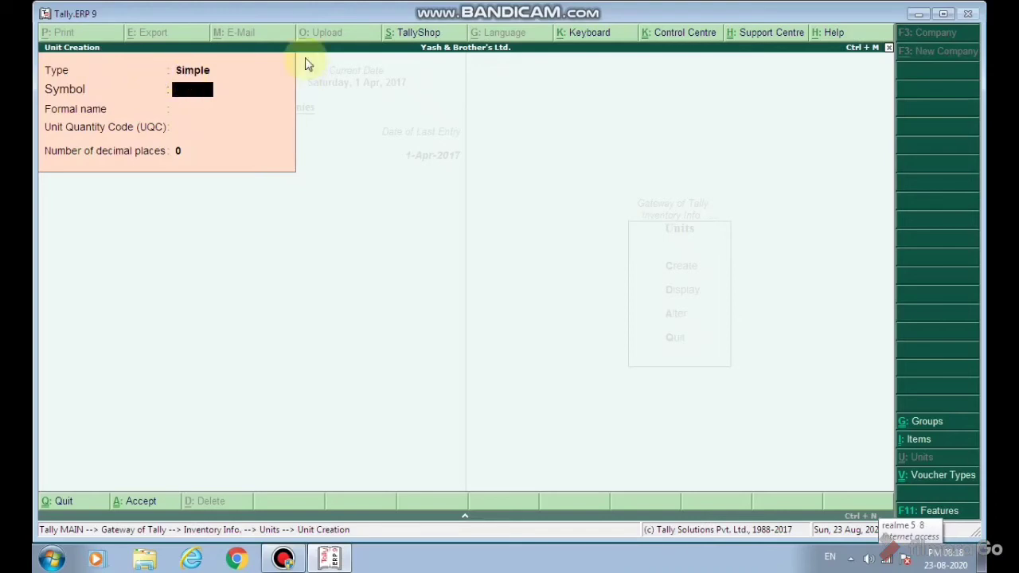
{"action": "left_click", "coordinate": [206, 74]}
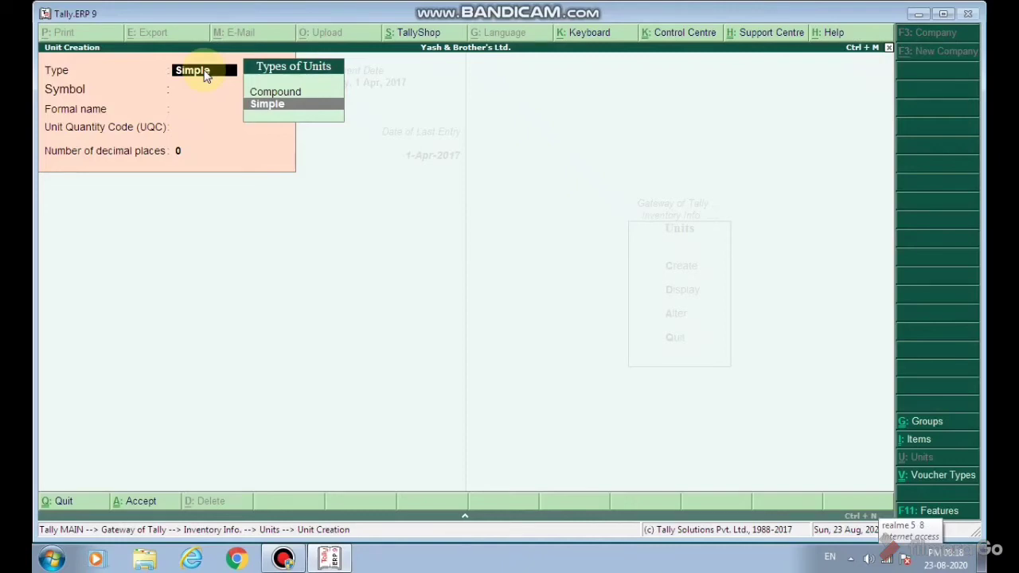
{"action": "key", "text": "Return"}
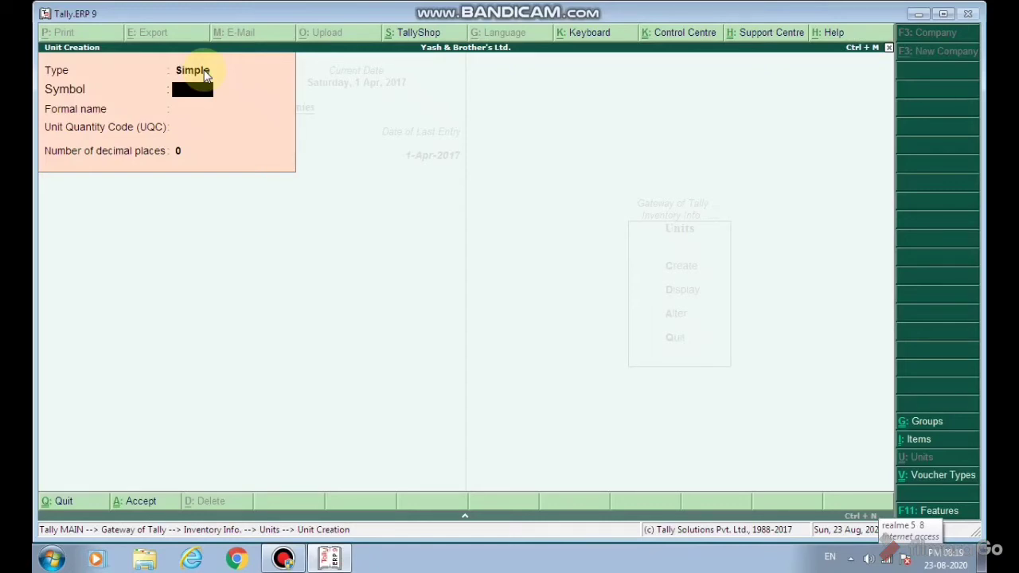
{"action": "type", "text": "Nos"}
{"action": "key", "text": "Return"}
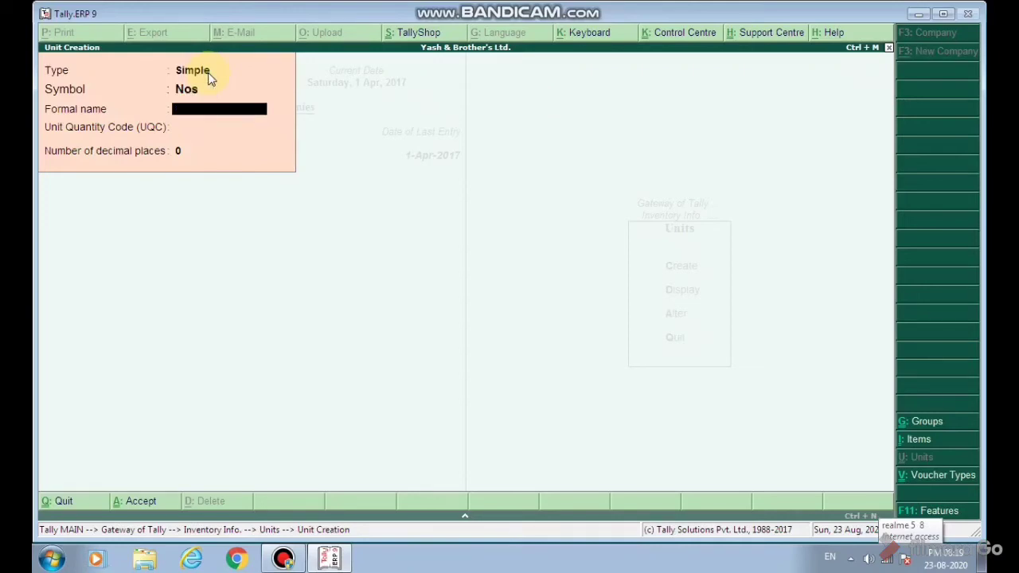
- Enter Numbers as the formal name of the Nos unit
{"action": "type", "text": "Num"}
{"action": "type", "text": "bs"}
{"action": "type", "text": "rs"}
{"action": "key", "text": "BackSpace"}
{"action": "key", "text": "BackSpace"}
{"action": "key", "text": "BackSpace"}
{"action": "type", "text": "ers"}
{"action": "key", "text": "Return"}
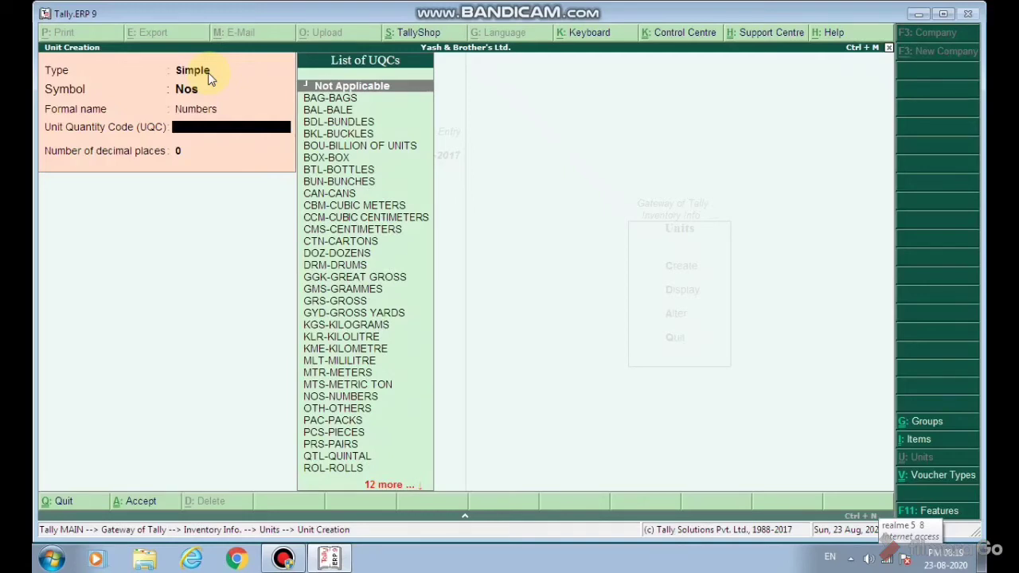
- Set the Nos unit's quantity code to Not Applicable with 0 decimal places, save it and return to the inventory masters
{"action": "key", "text": "Return"}
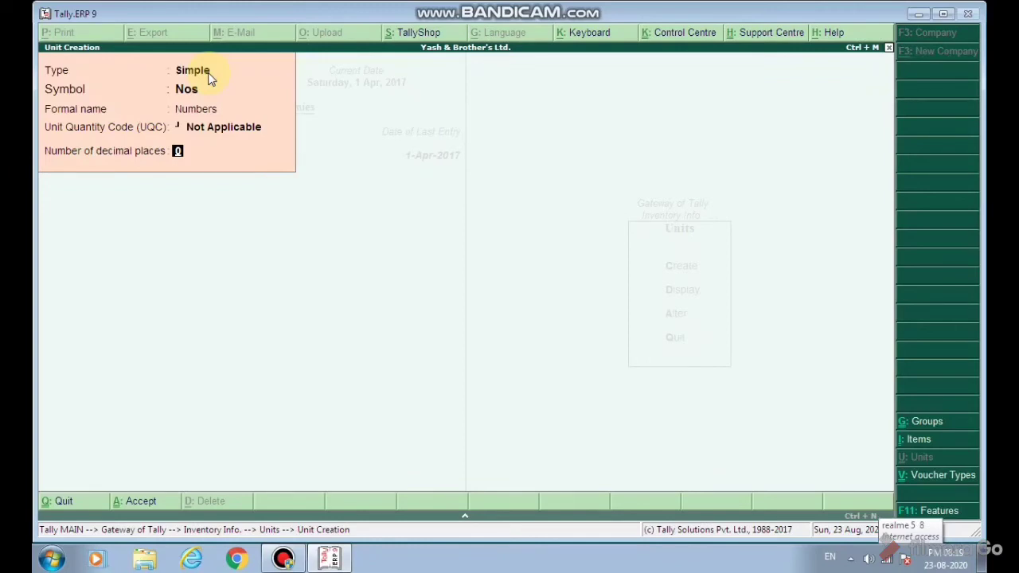
{"action": "key", "text": "Return"}
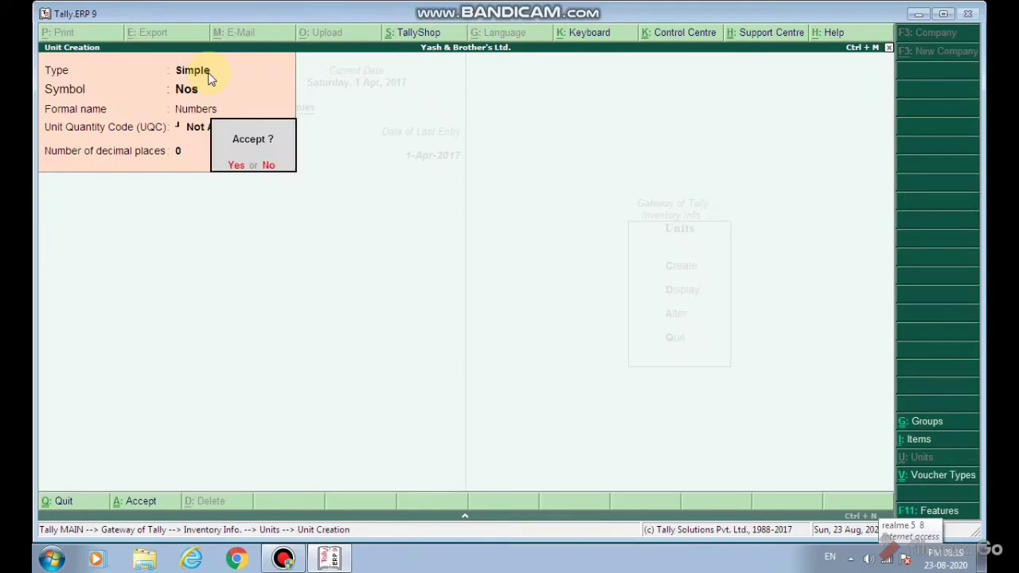
{"action": "key", "text": "Escape"}
{"action": "key", "text": "ctrl+a"}
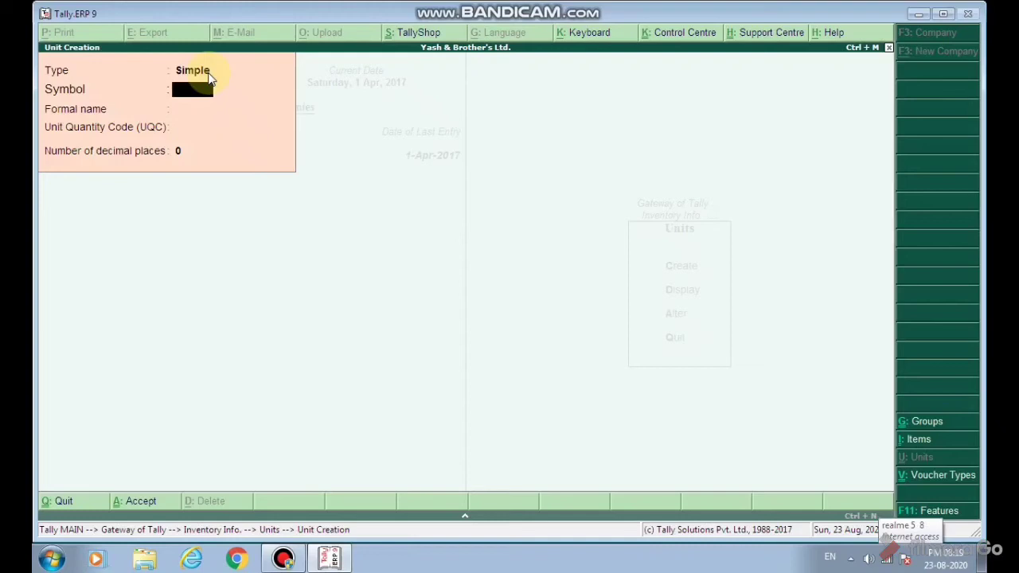
{"action": "key", "text": "Escape"}
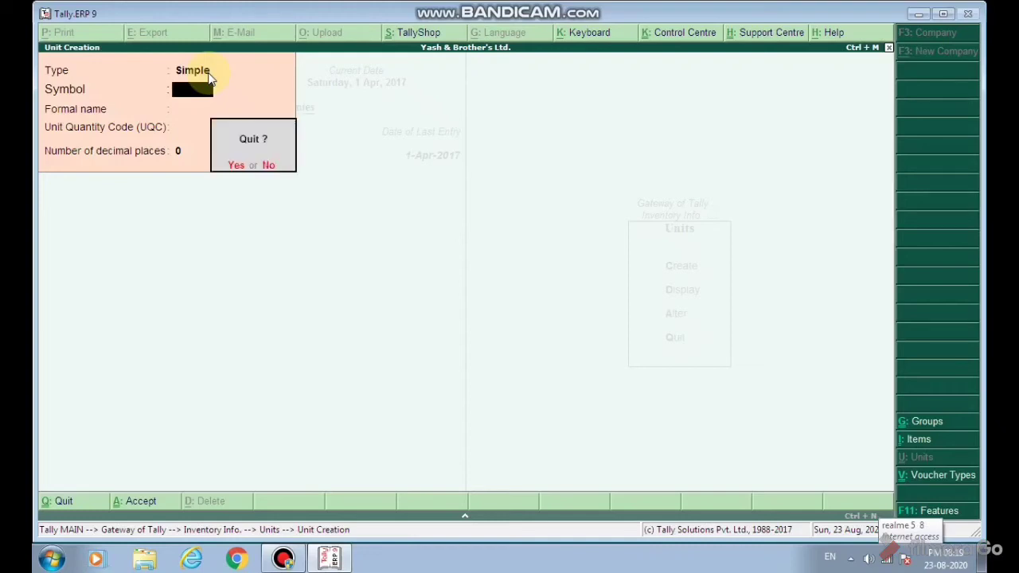
{"action": "key", "text": "Return"}
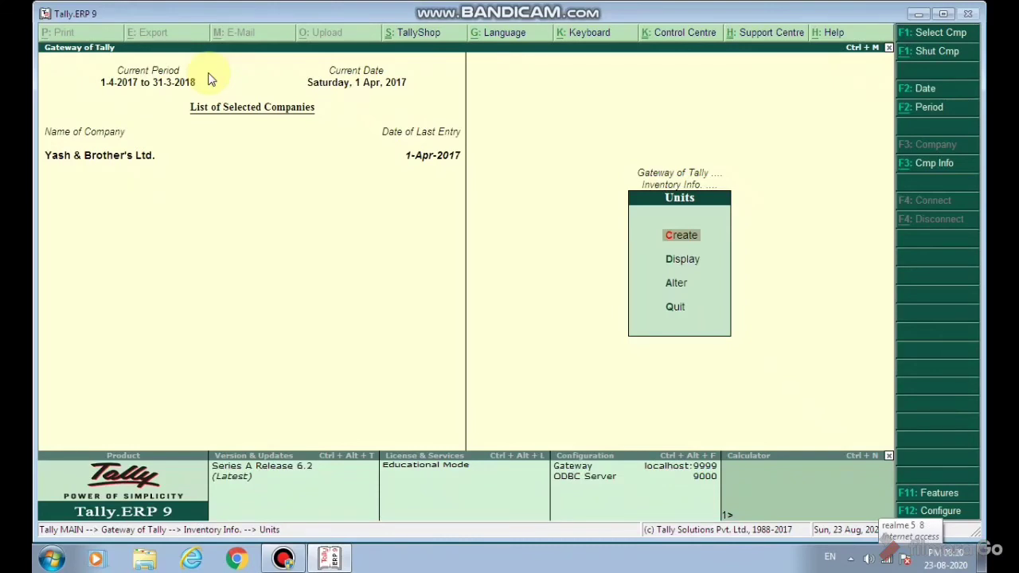
{"action": "key", "text": "Escape"}
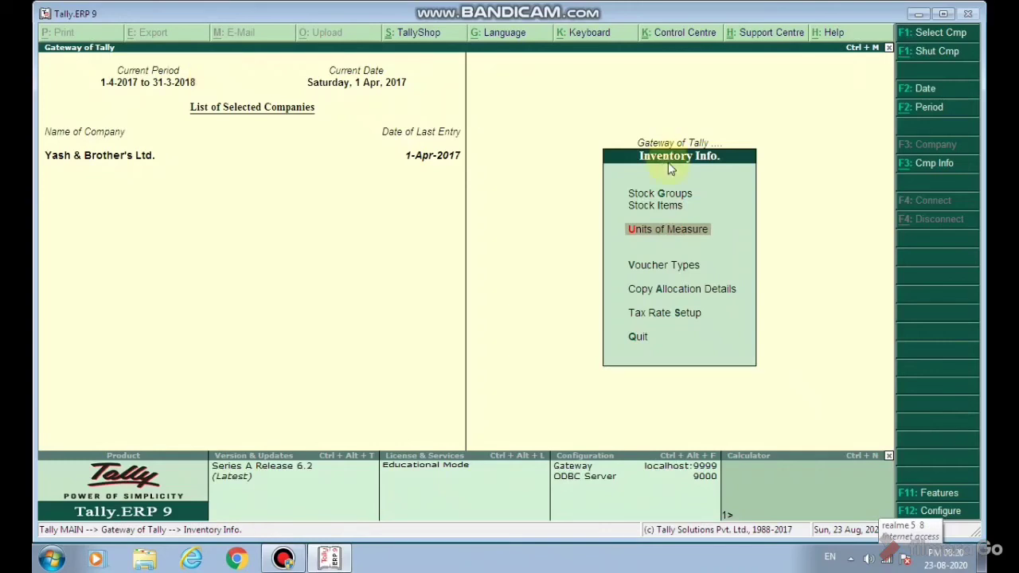
- Start a new single stock item named Tally Book without an alias
{"action": "left_click", "coordinate": [665, 207]}
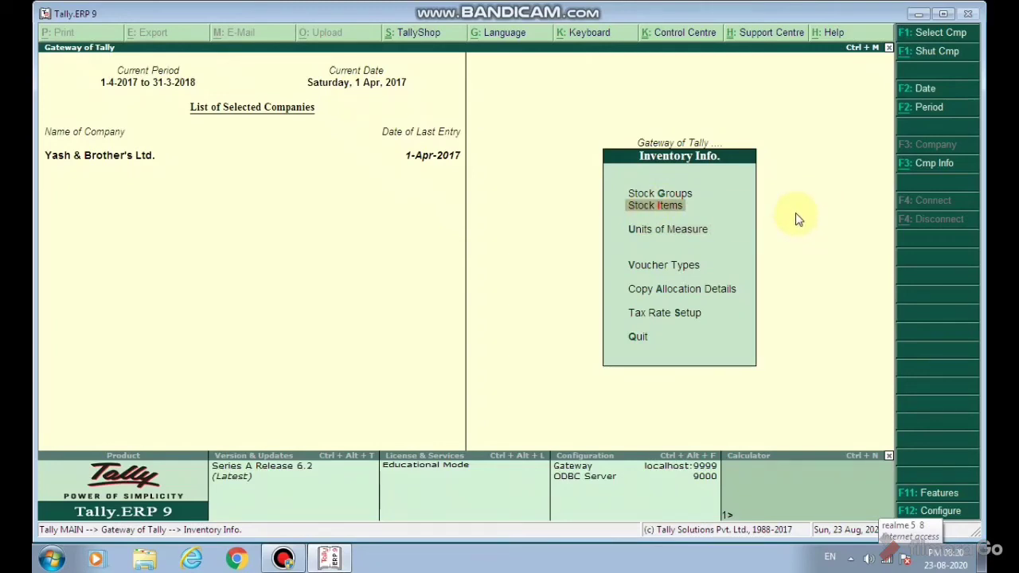
{"action": "key", "text": "Return"}
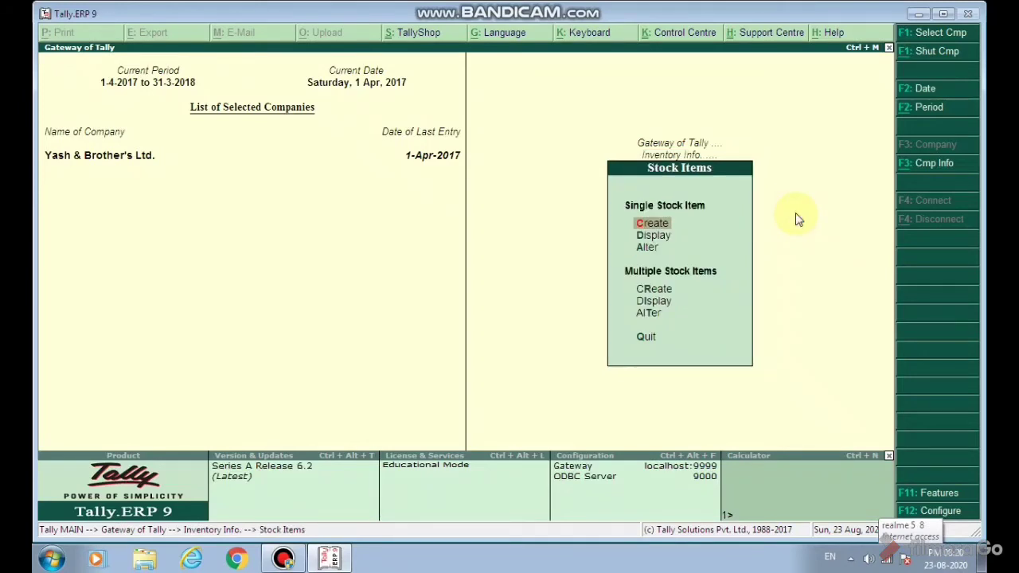
{"action": "key", "text": "Return"}
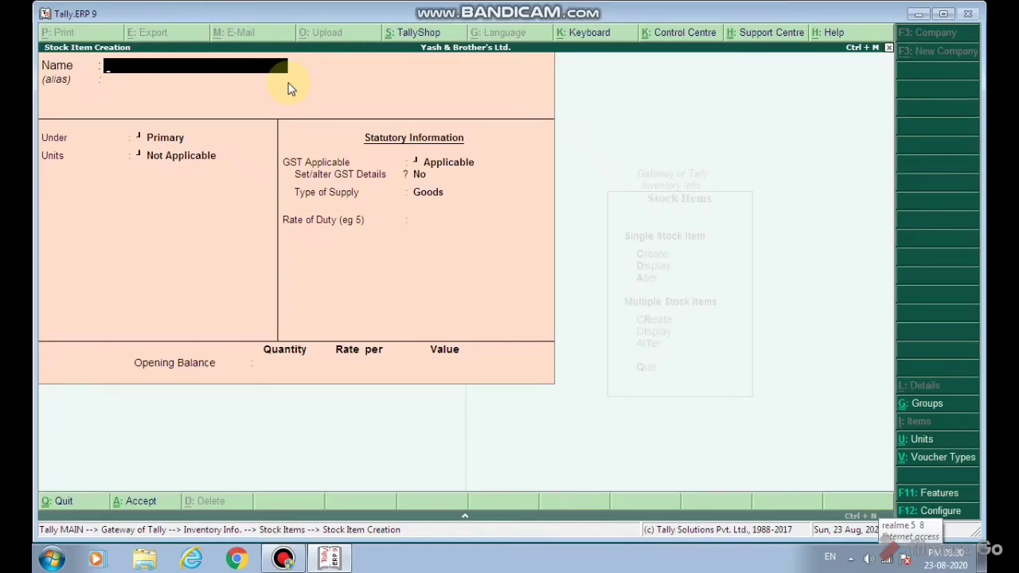
{"action": "type", "text": "Tally"}
{"action": "type", "text": "Book"}
{"action": "key", "text": "Return"}
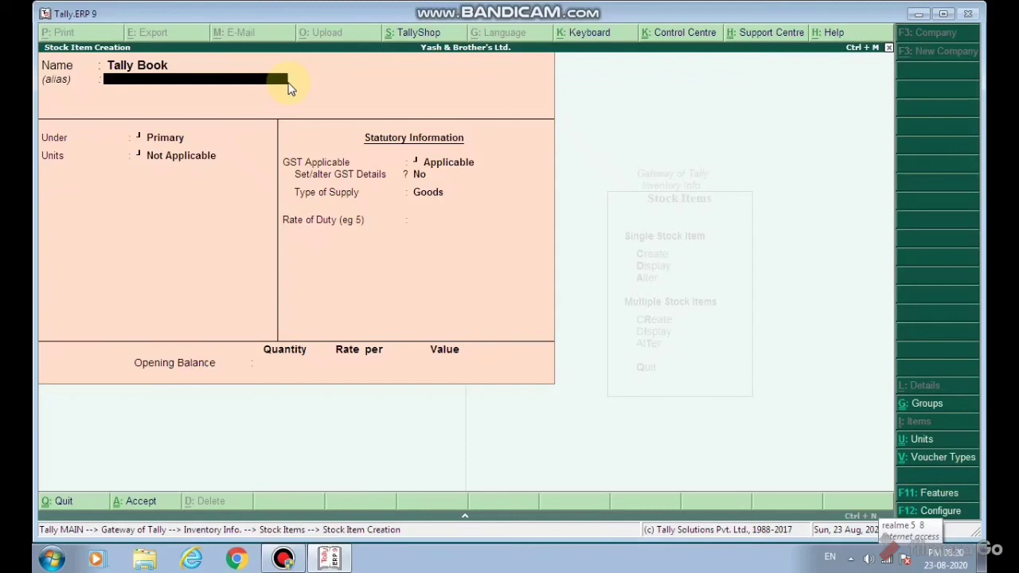
{"action": "key", "text": "Return"}
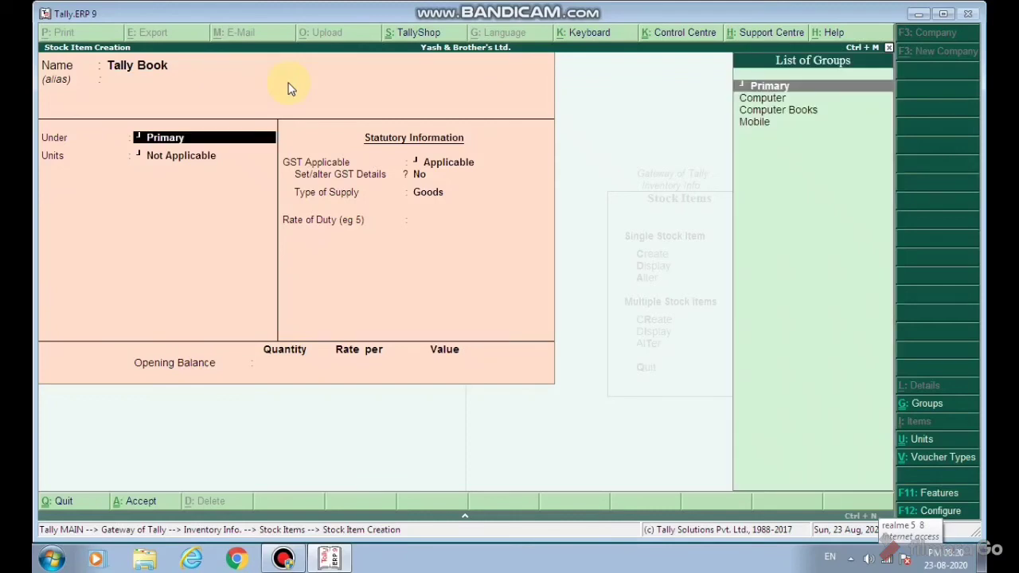
- Place the Tally Book stock item under the Computer Books group and assign Nos as its unit
{"action": "key", "text": "Down"}
{"action": "key", "text": "Down"}
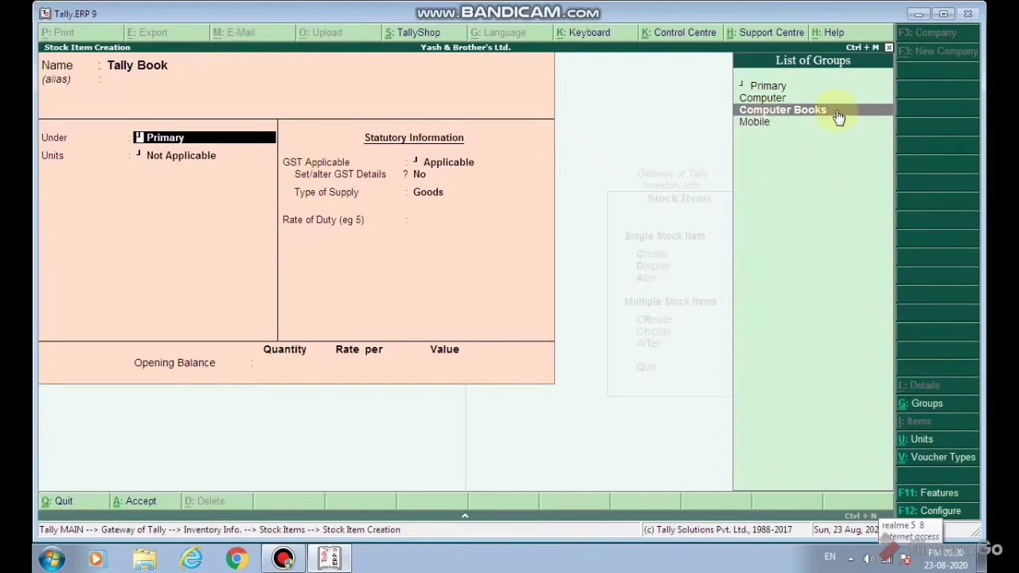
{"action": "key", "text": "Return"}
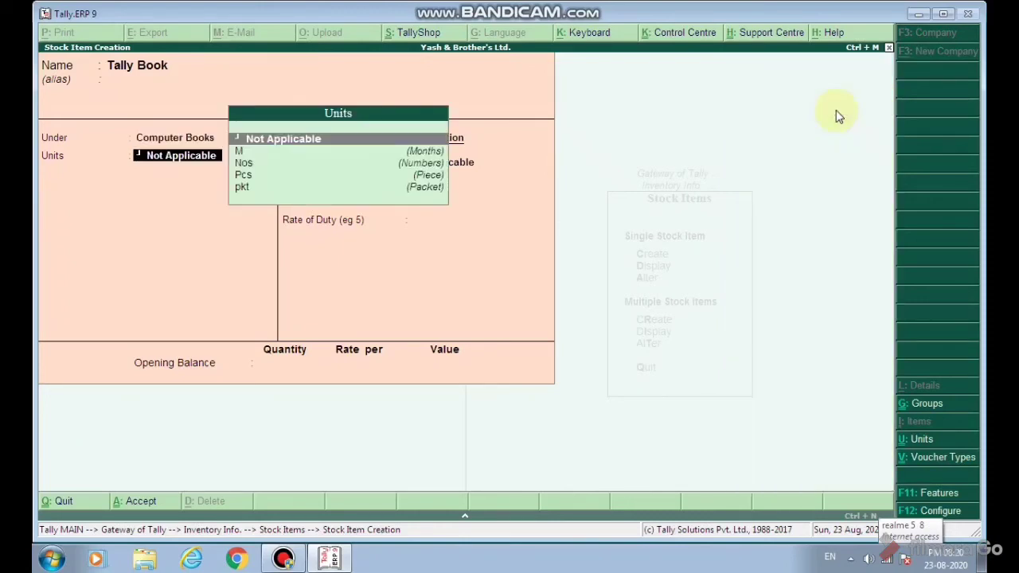
{"action": "key", "text": "Down"}
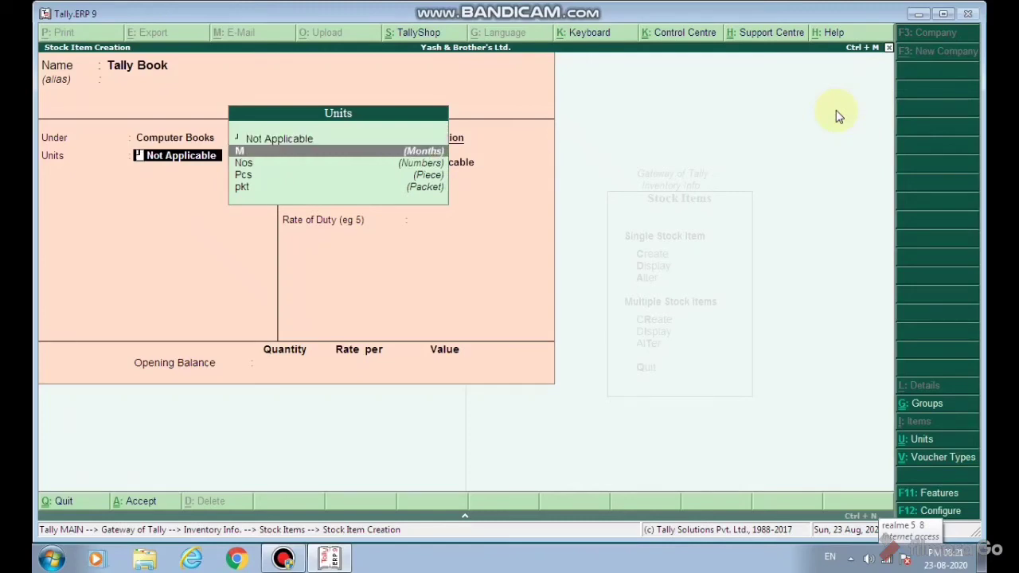
{"action": "key", "text": "Down"}
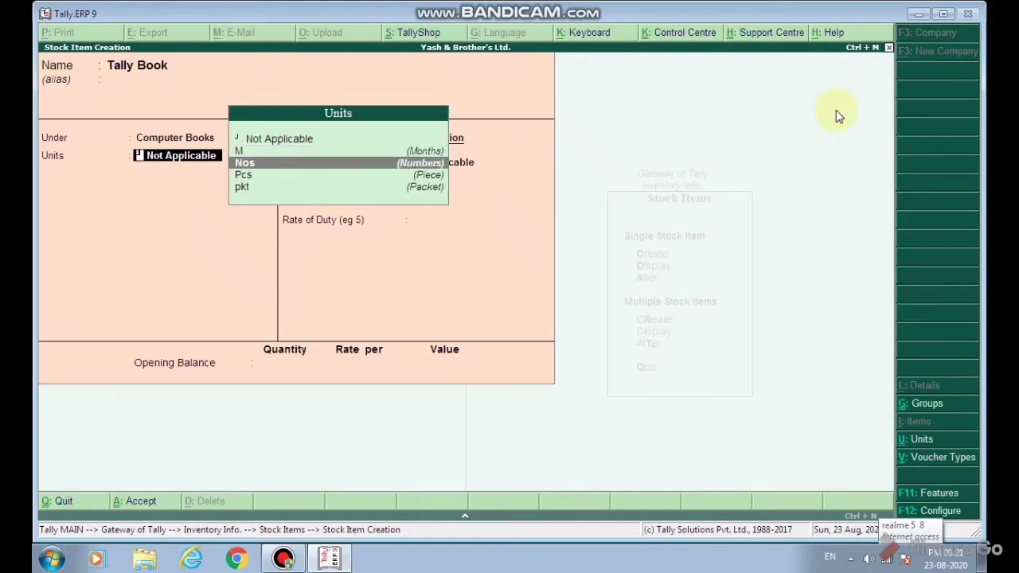
{"action": "key", "text": "Return"}
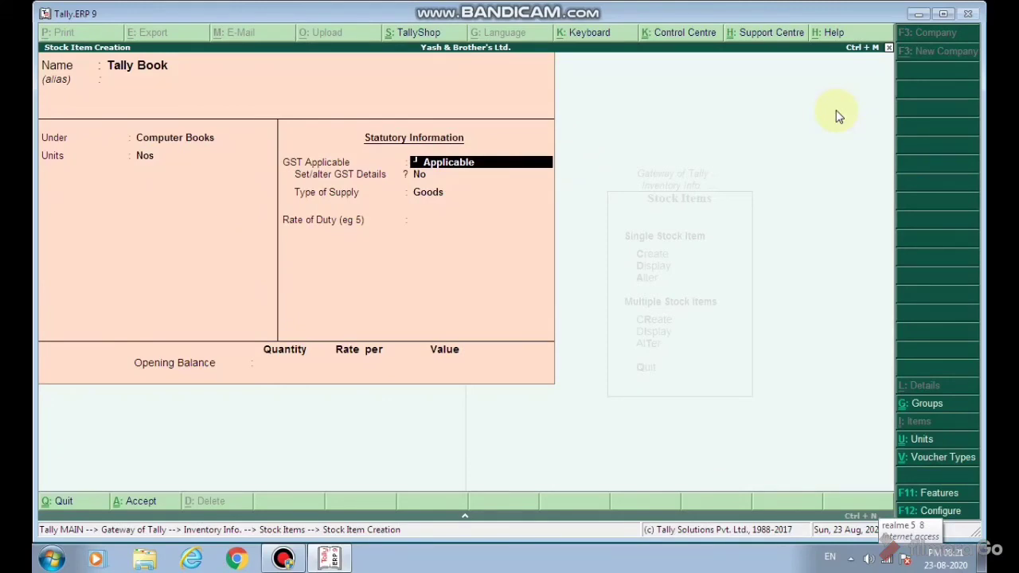
- Keep GST Applicable without GST details, supply type Goods and duty rate 0, and save Tally Book without an opening balance
{"action": "key", "text": "Return"}
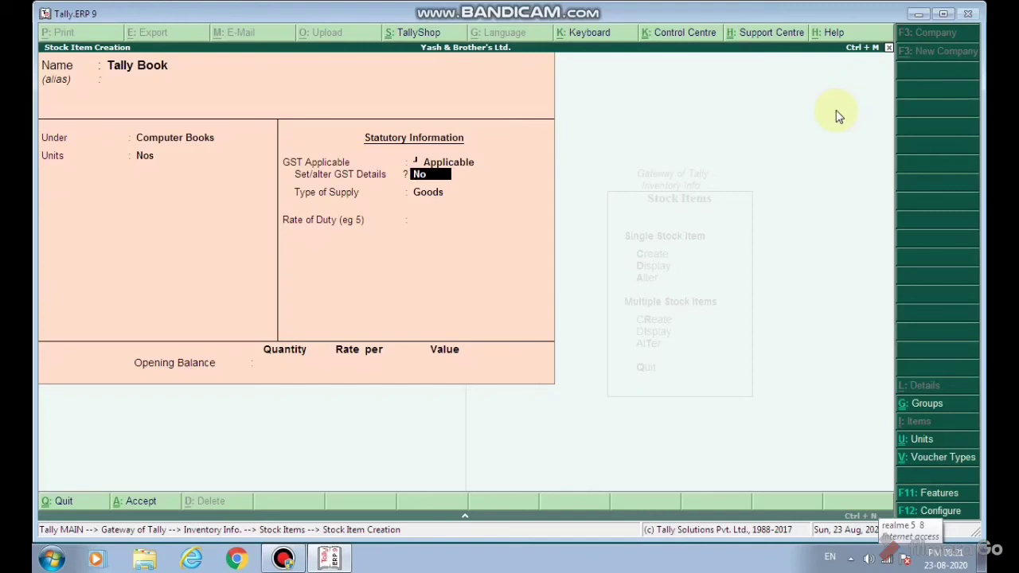
{"action": "key", "text": "Return"}
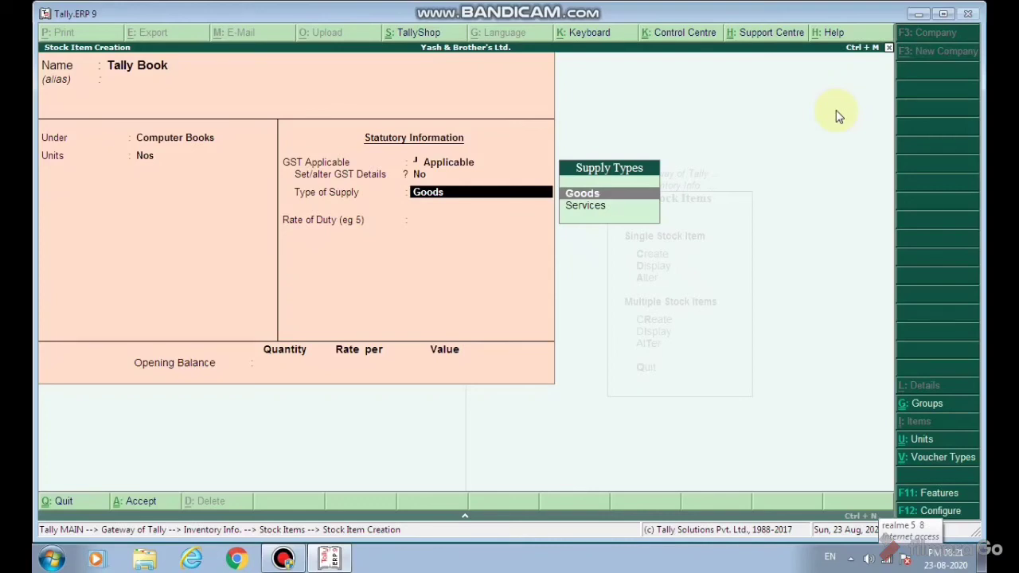
{"action": "key", "text": "Return"}
{"action": "key", "text": "Return"}
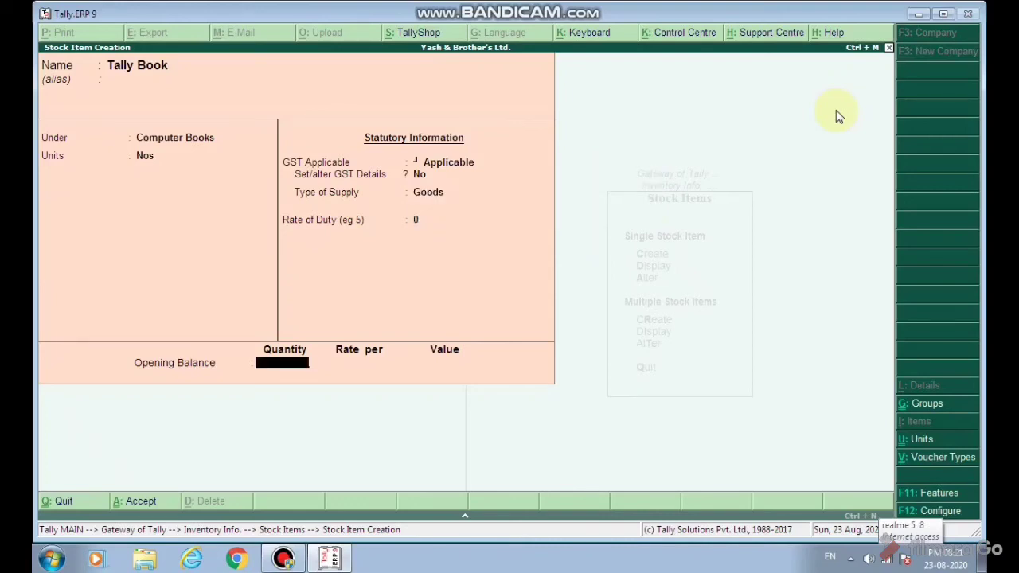
{"action": "key", "text": "Return"}
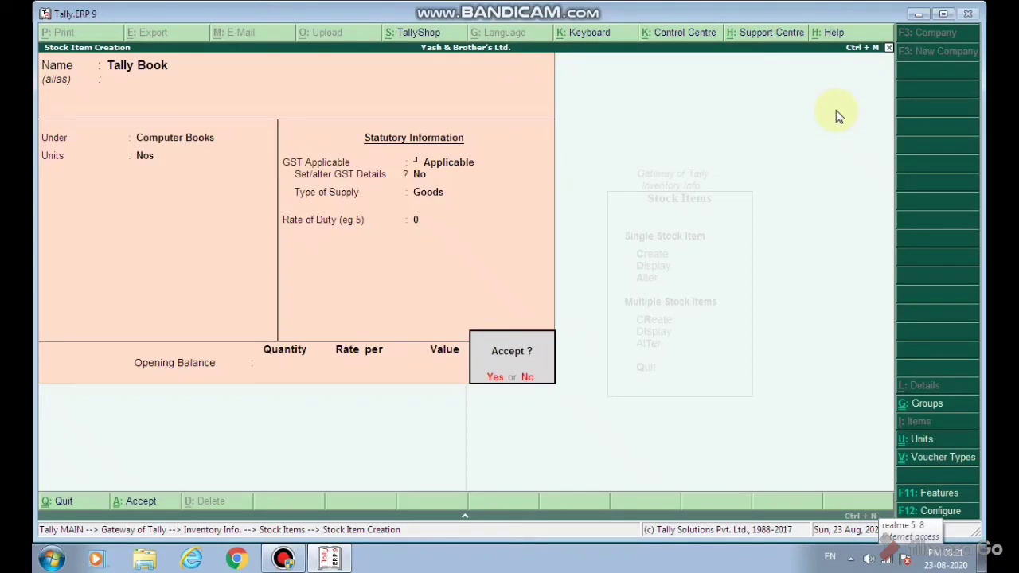
{"action": "key", "text": "Return"}
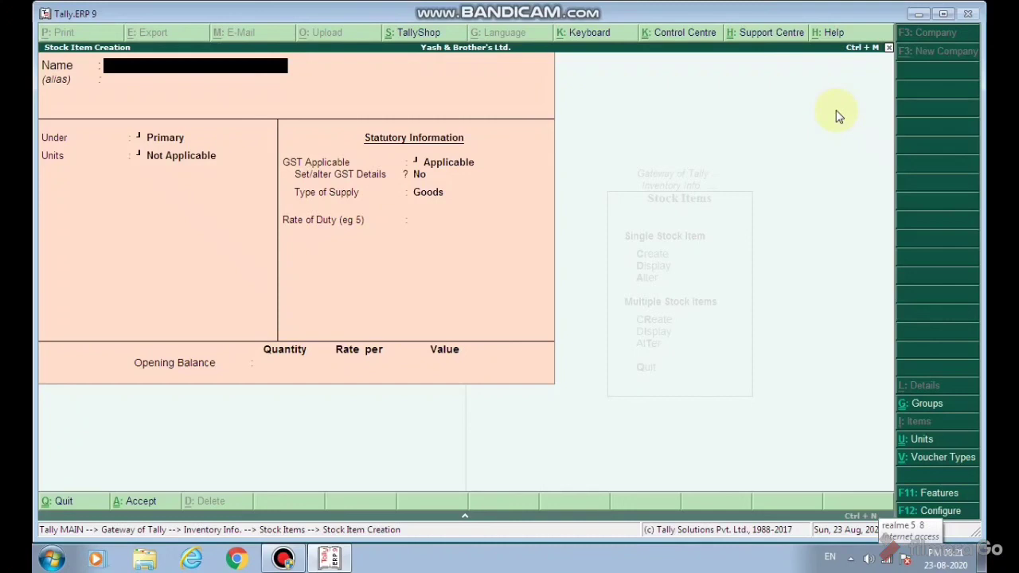
- Quit stock item creation and return to the Gateway of Tally
{"action": "key", "text": "Escape"}
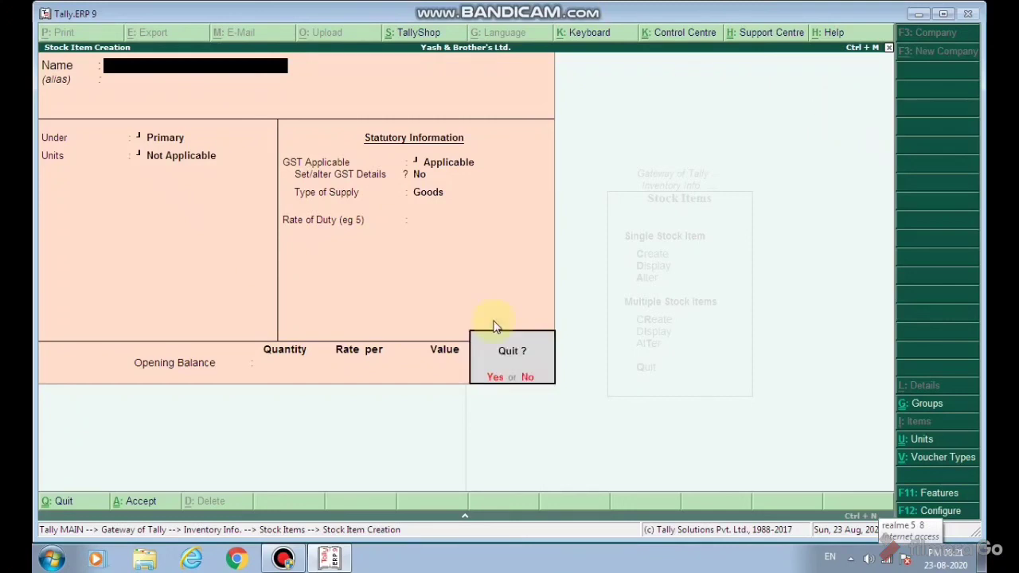
{"action": "left_click", "coordinate": [496, 379]}
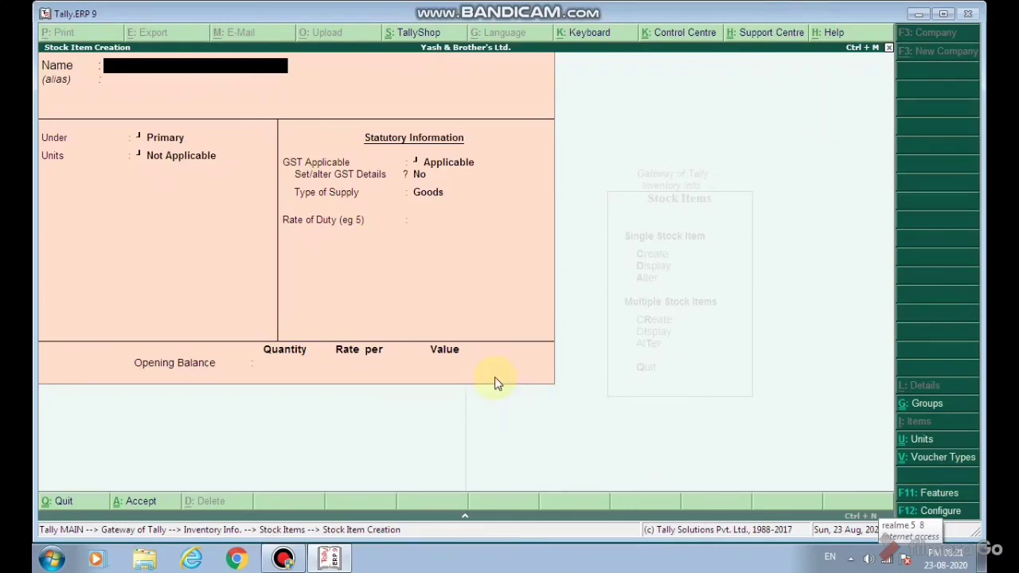
{"action": "key", "text": "Escape"}
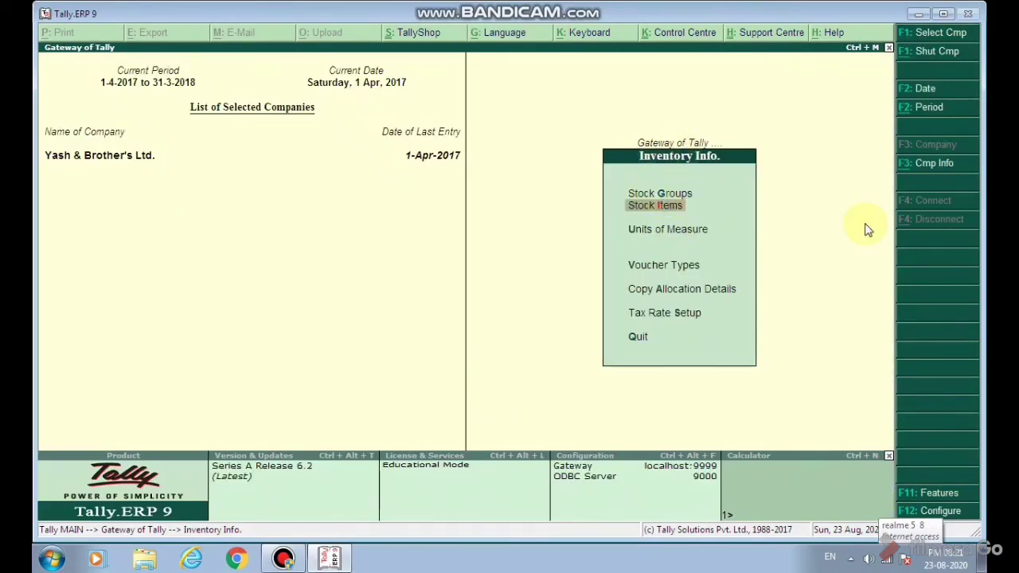
{"action": "key", "text": "Escape"}
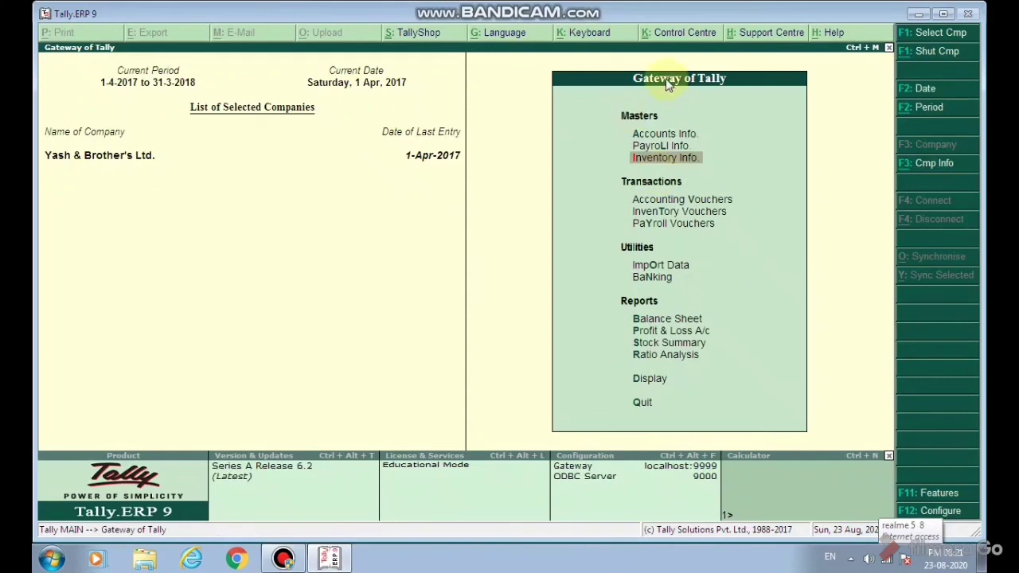
- Reopen the inventory masters and select Units of Measure
{"action": "left_click", "coordinate": [657, 159]}
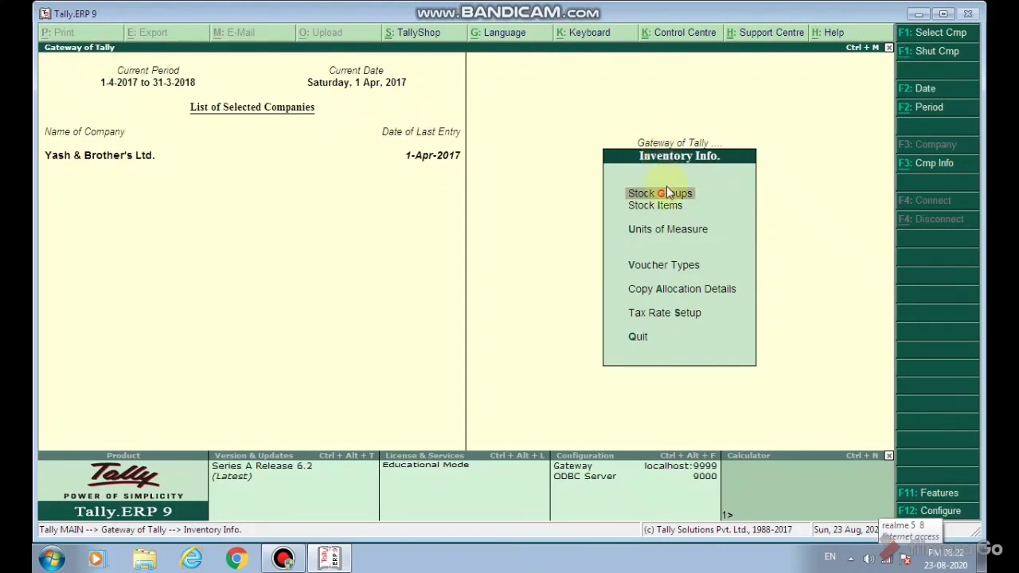
{"action": "left_click", "coordinate": [655, 231]}
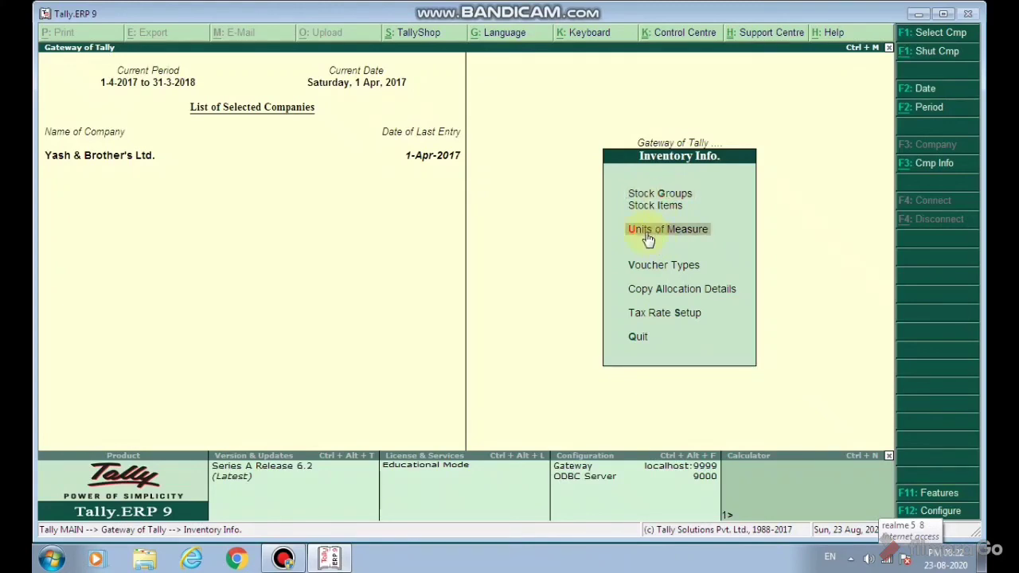